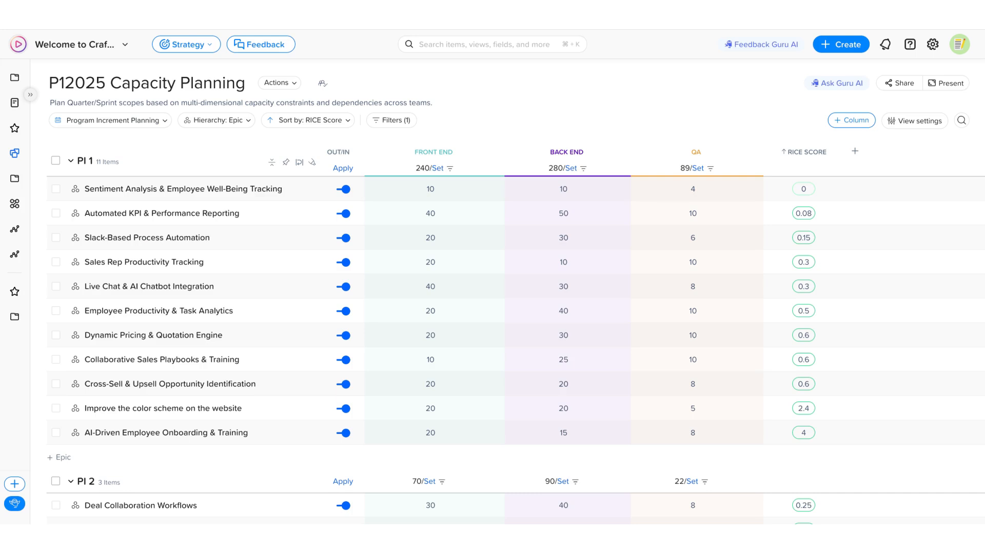
Check which planning periods the capacity view can be grouped by.
{"action": "left_click", "coordinate": [157, 121]}
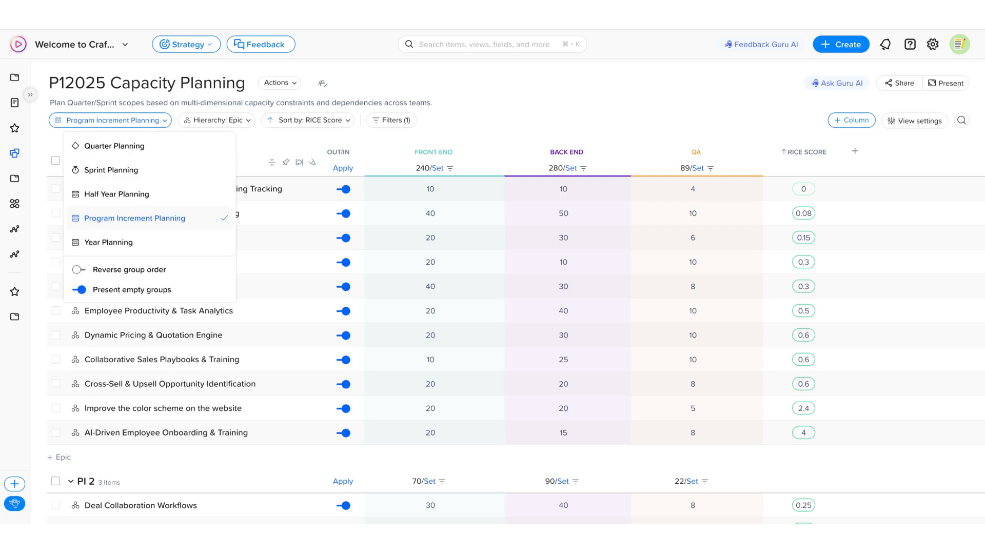
{"action": "left_click", "coordinate": [159, 126]}
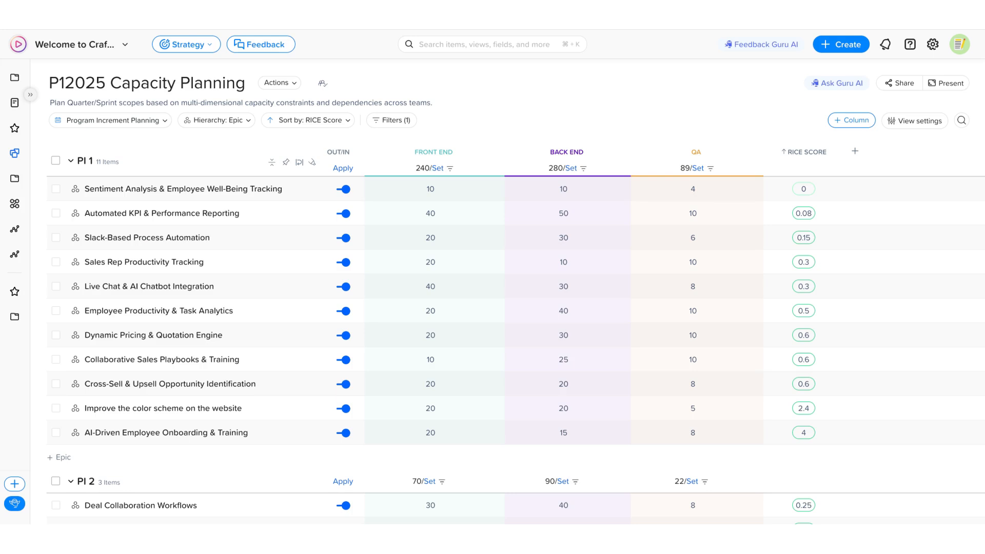
Try the Feature Level hierarchy for the planning view and return it to Epic Level.
{"action": "left_click", "coordinate": [241, 123]}
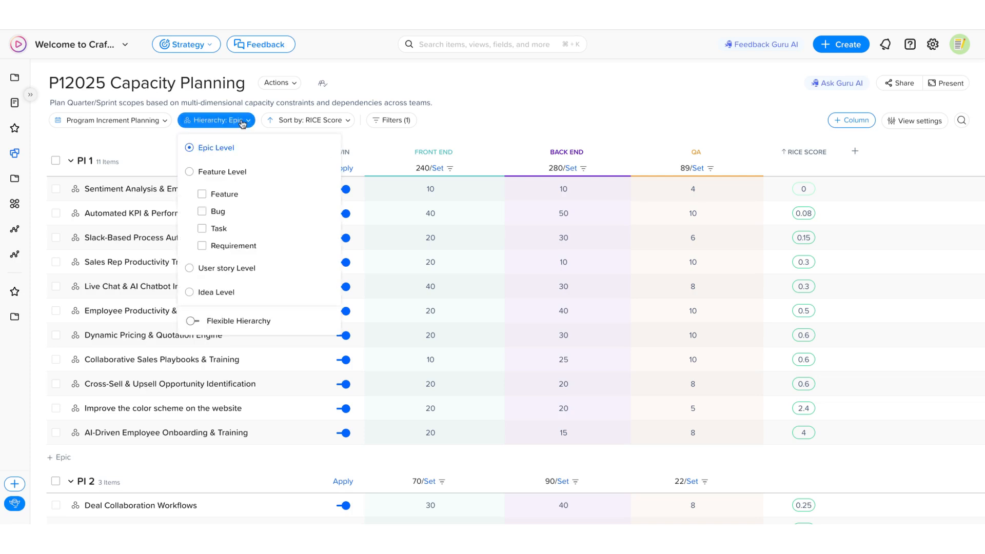
{"action": "left_click", "coordinate": [231, 173]}
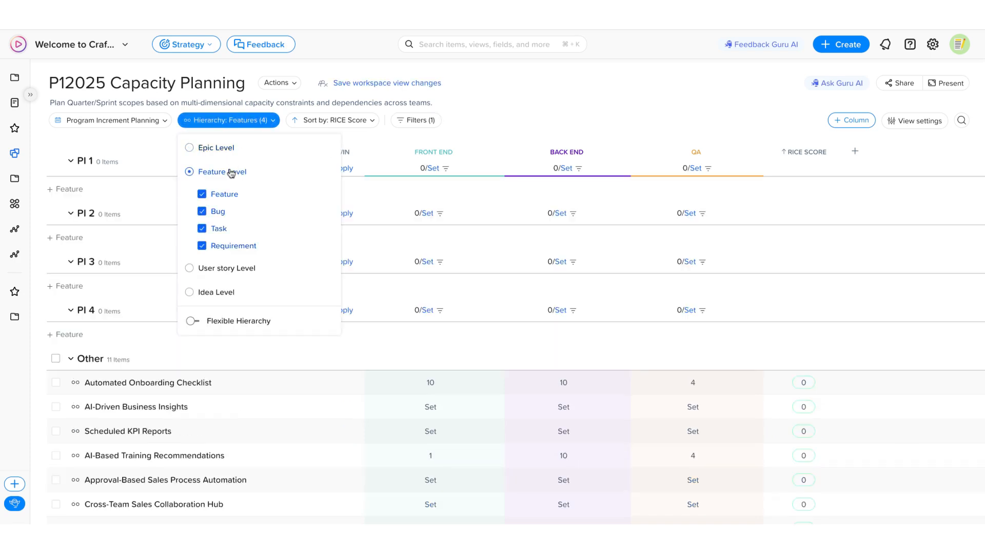
{"action": "left_click", "coordinate": [226, 148]}
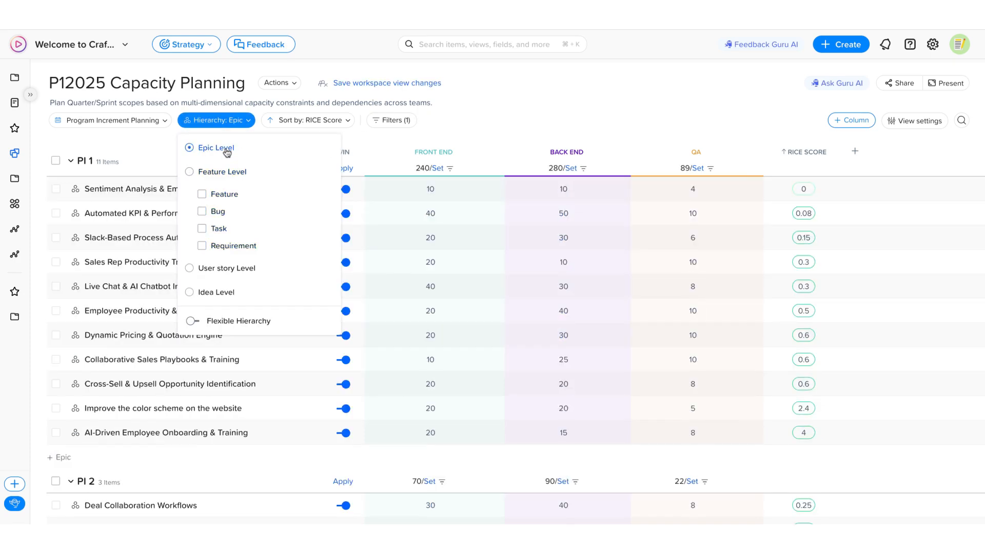
{"action": "left_click", "coordinate": [159, 151]}
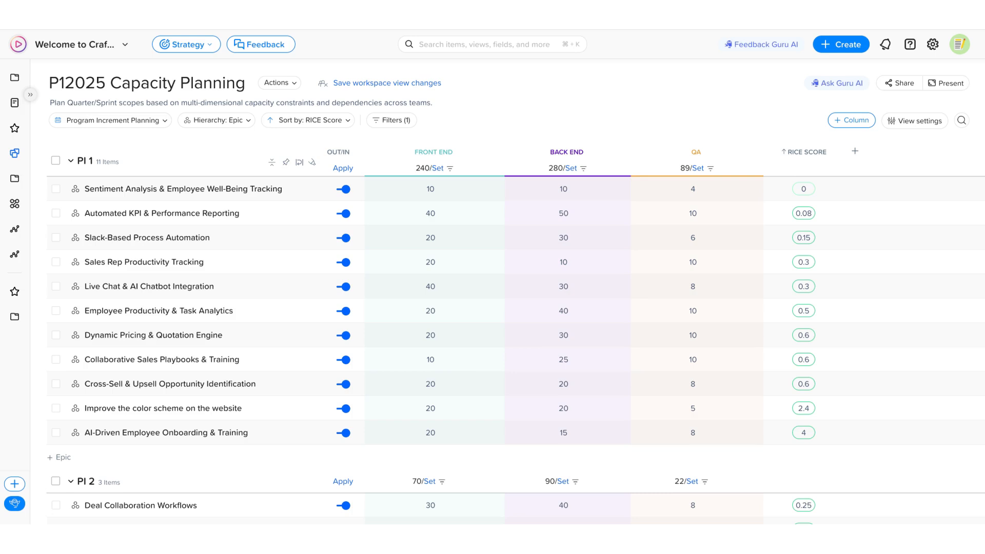
{"action": "left_click", "coordinate": [855, 153]}
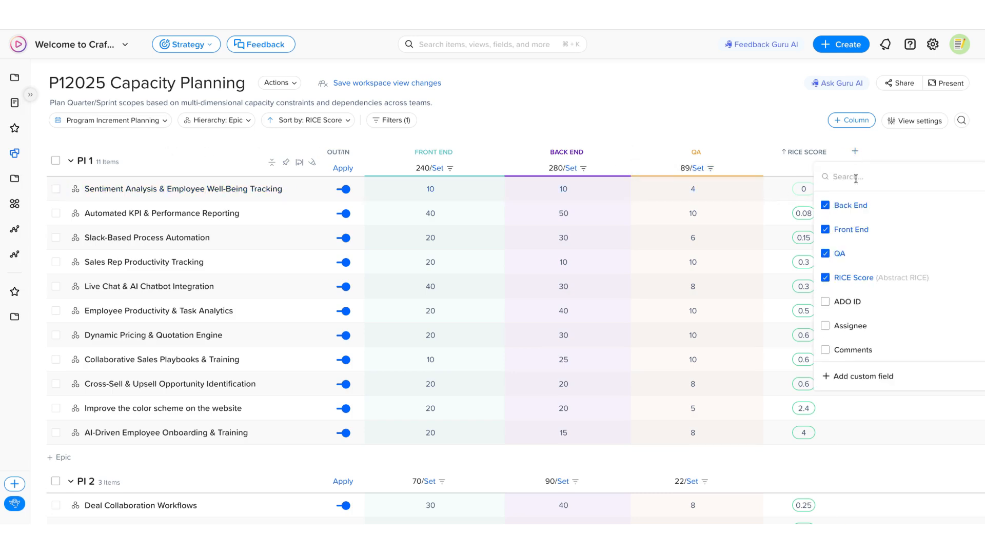
{"action": "left_click", "coordinate": [858, 377]}
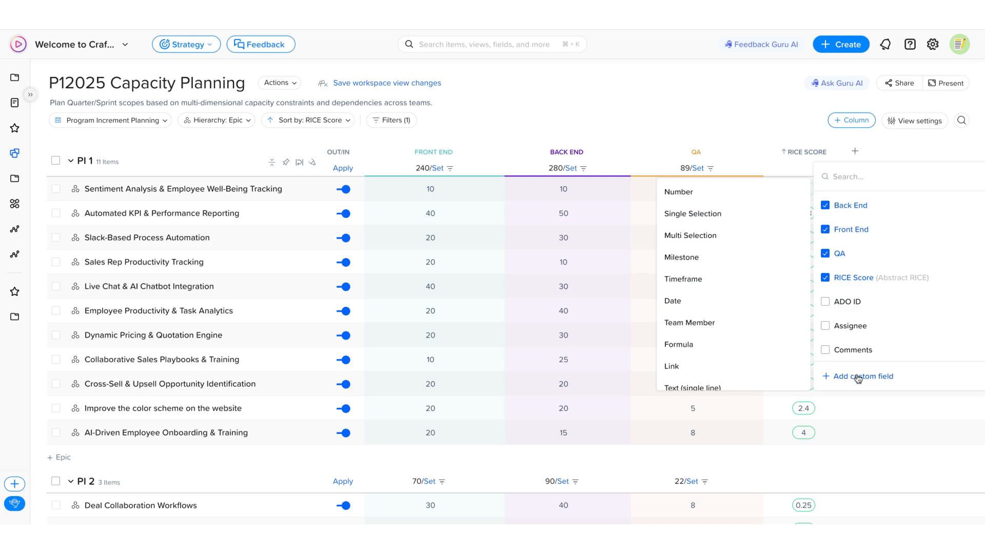
{"action": "left_click", "coordinate": [765, 194]}
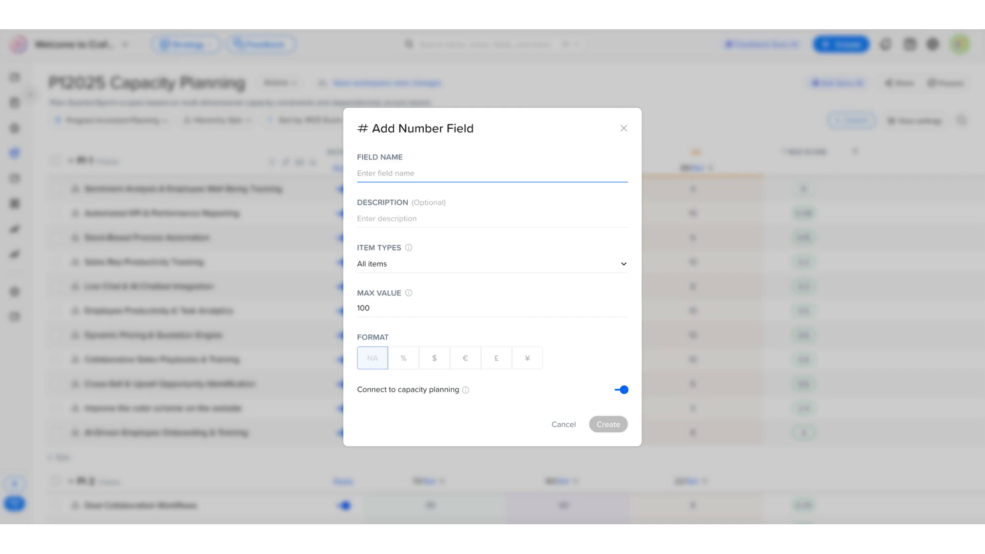
{"action": "type", "text": "QA"}
{"action": "left_click", "coordinate": [567, 426]}
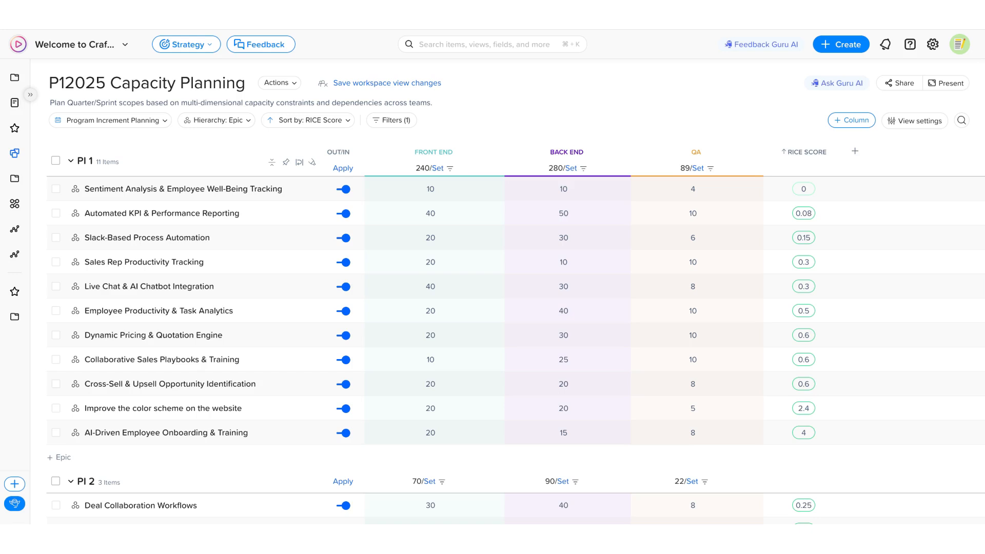
Set PI 1's Front End capacity to 60 per person, 3 people and a 20% buffer.
{"action": "mouse_move", "coordinate": [451, 170]}
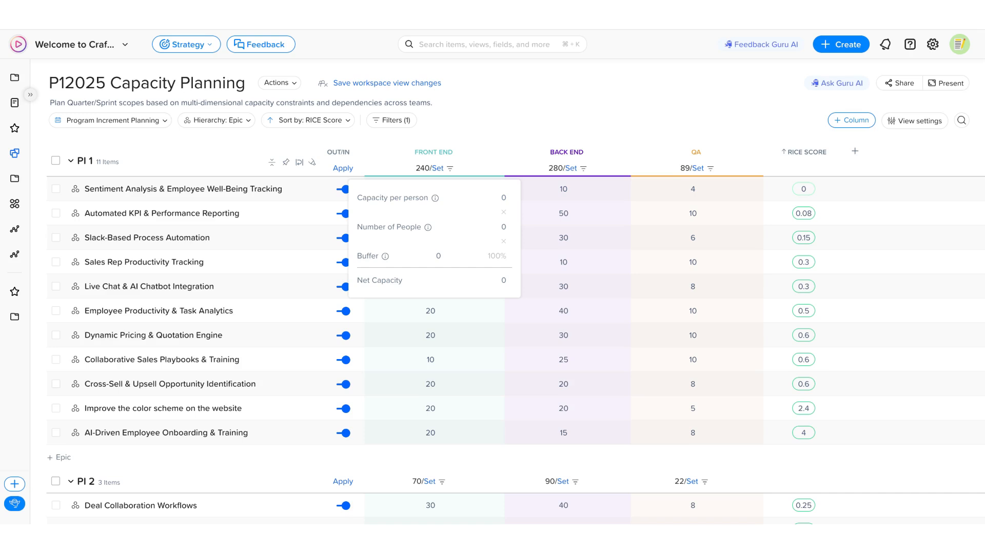
{"action": "left_click", "coordinate": [499, 198]}
{"action": "type", "text": "60"}
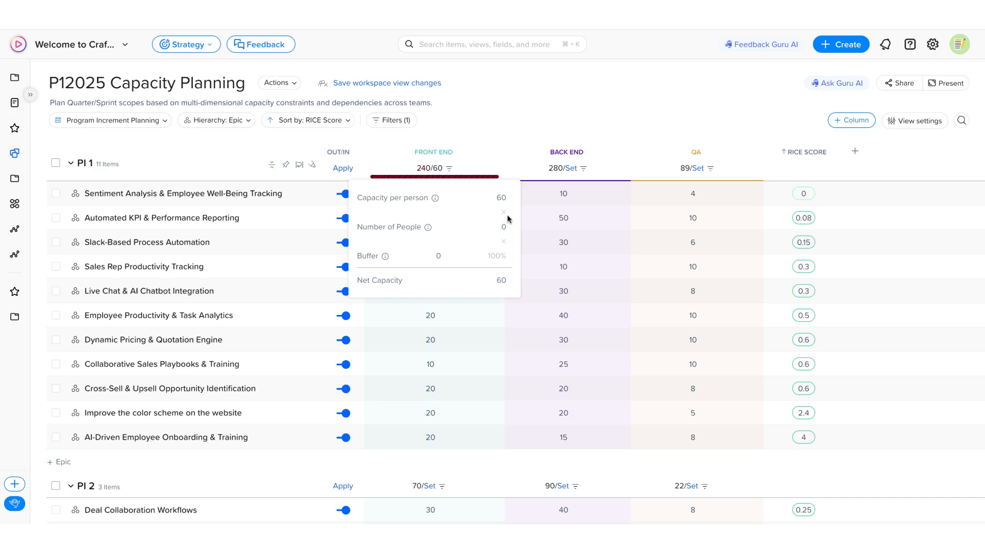
{"action": "left_click", "coordinate": [501, 226]}
{"action": "type", "text": "3"}
{"action": "key", "text": "Return"}
{"action": "left_click", "coordinate": [439, 255]}
{"action": "type", "text": "20"}
{"action": "left_click", "coordinate": [513, 245]}
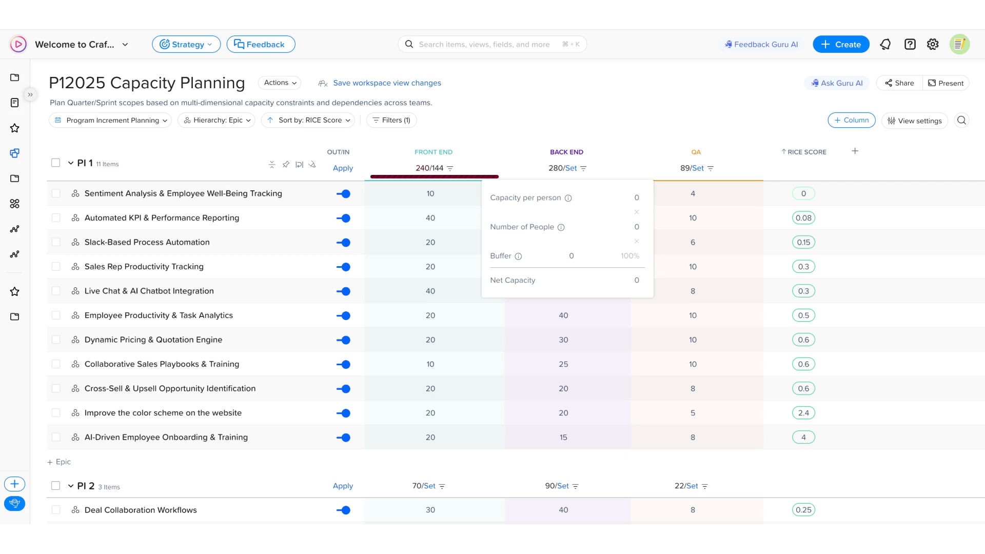
Set PI 1's Back End capacity to 60 per person, 4 people and a 20% buffer.
{"action": "left_click", "coordinate": [636, 198]}
{"action": "type", "text": "60"}
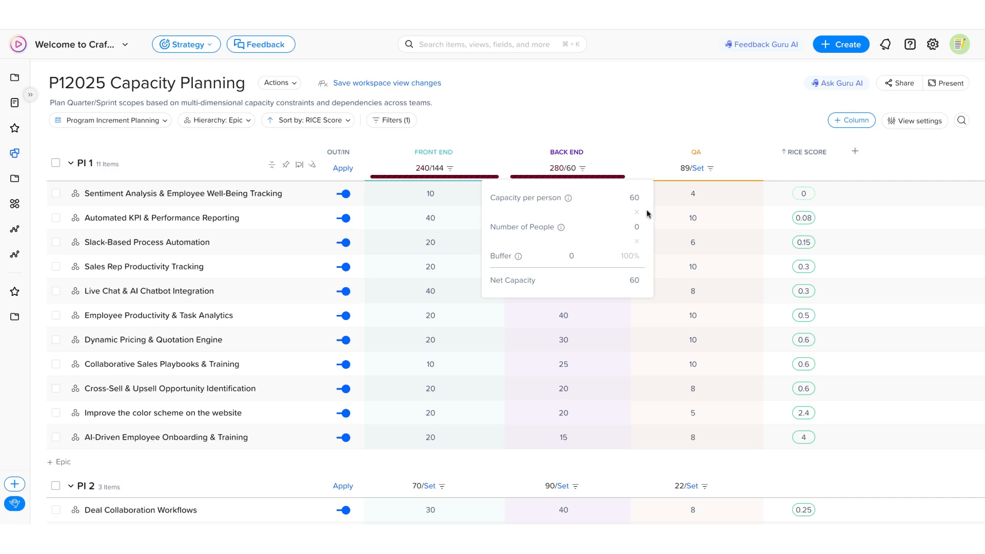
{"action": "left_click", "coordinate": [636, 227]}
{"action": "left_click", "coordinate": [651, 225]}
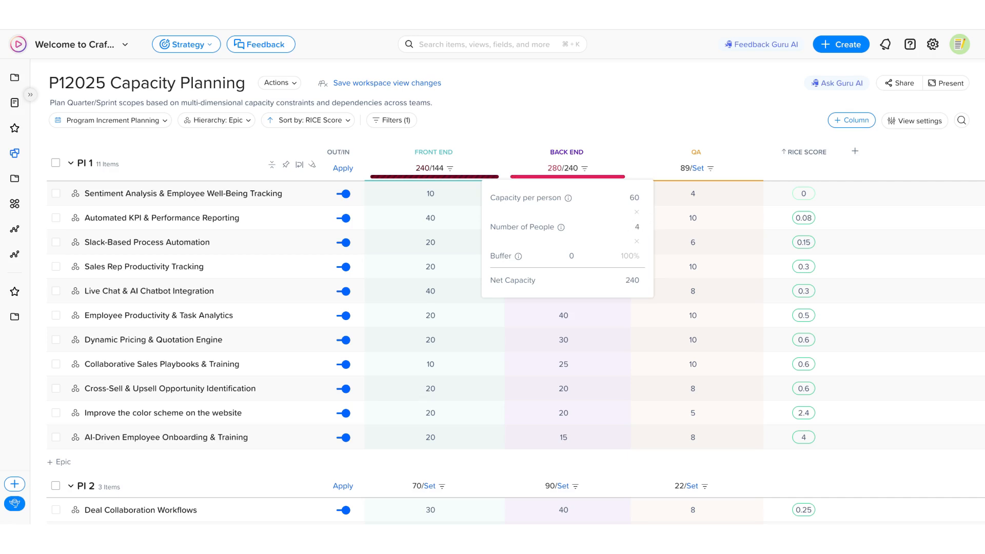
{"action": "left_click", "coordinate": [573, 256]}
{"action": "type", "text": "20"}
{"action": "key", "text": "Return"}
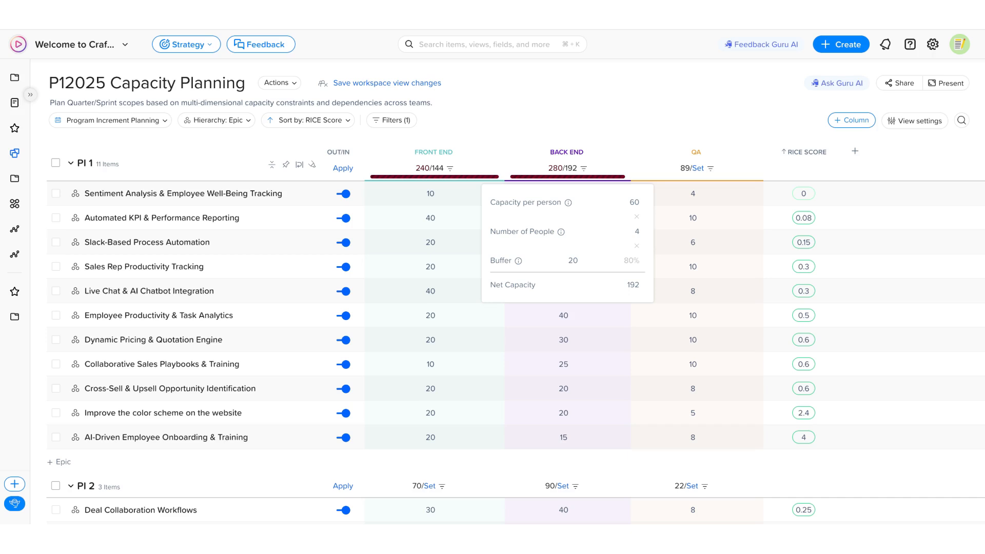
Set PI 1's QA capacity to 60 per person, 2 people and a 30% buffer.
{"action": "left_click", "coordinate": [710, 170]}
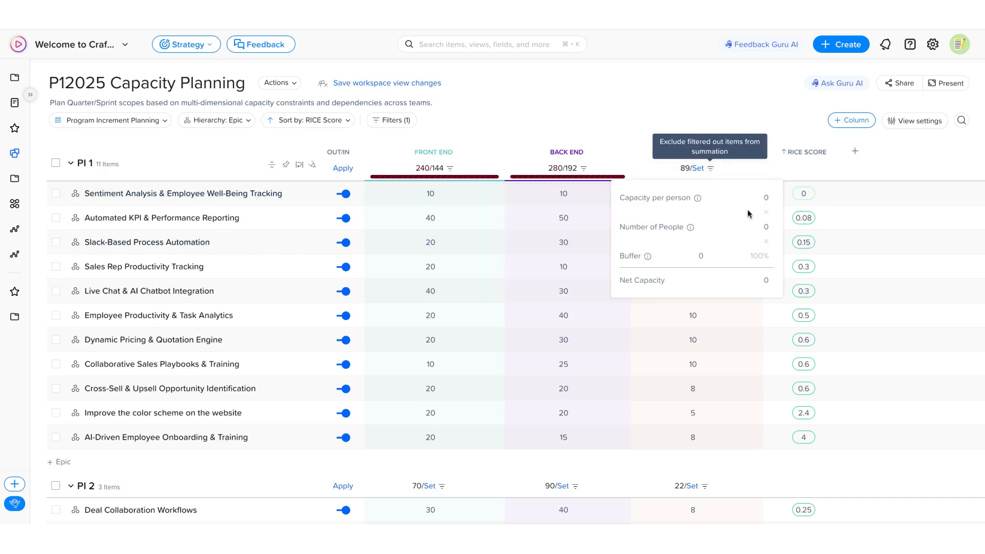
{"action": "left_click", "coordinate": [763, 198]}
{"action": "type", "text": "60"}
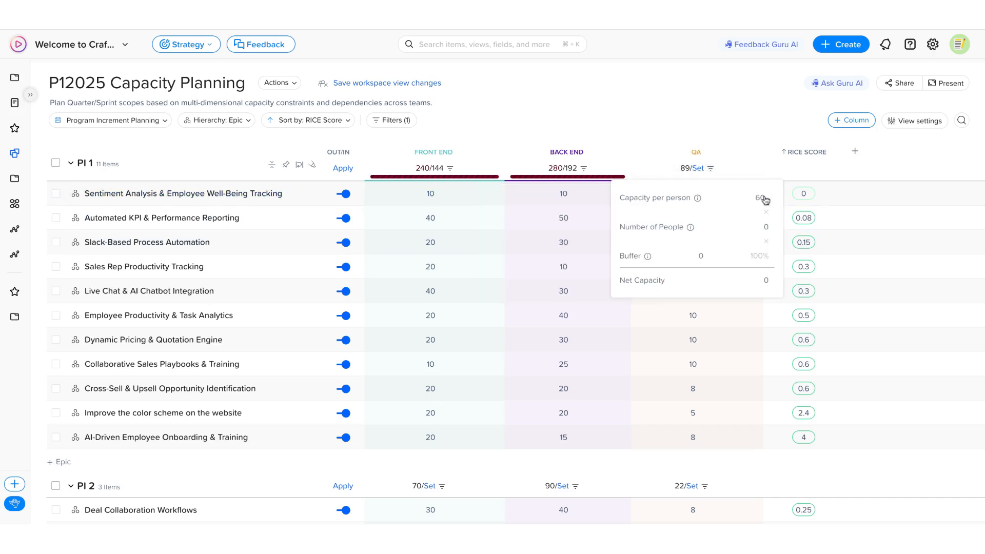
{"action": "left_click", "coordinate": [762, 226]}
{"action": "type", "text": "2"}
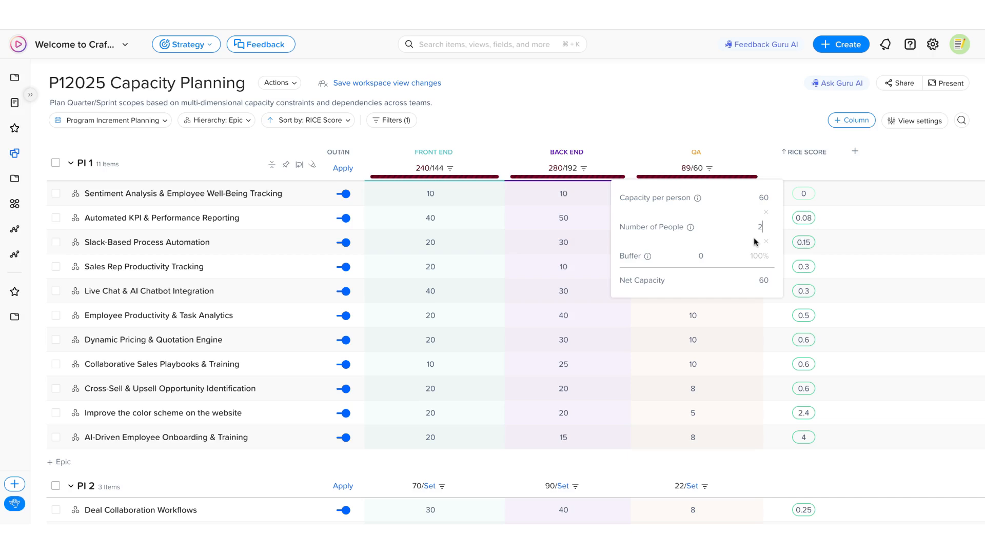
{"action": "left_click", "coordinate": [703, 257]}
{"action": "type", "text": "3"}
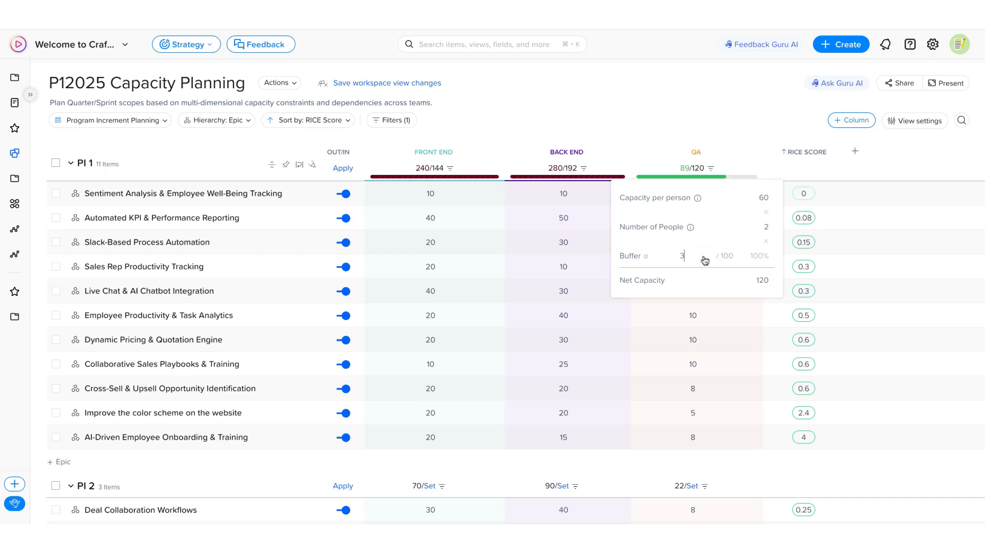
{"action": "type", "text": "0"}
{"action": "left_click", "coordinate": [777, 251]}
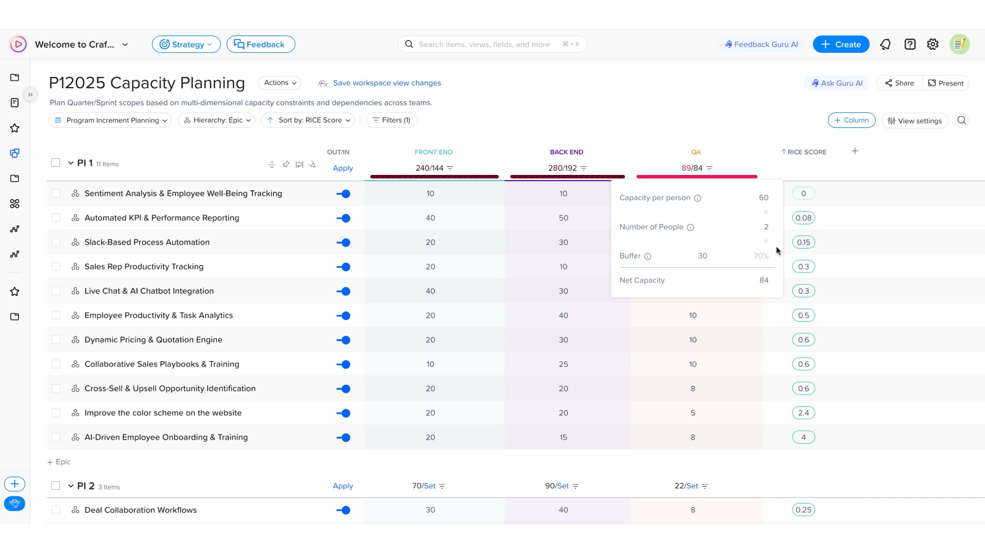
{"action": "left_click", "coordinate": [769, 132]}
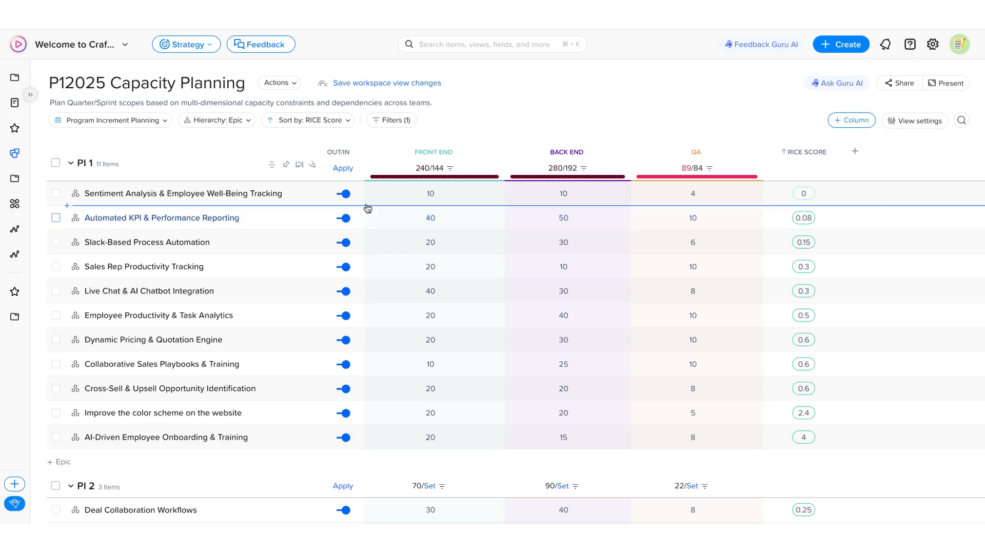
Exclude the first five PI 1 epics, Sentiment Analysis & Employee Well-Being Tracking through Live Chat & AI Chatbot Integration, from the capacity scope.
{"action": "left_click", "coordinate": [343, 194]}
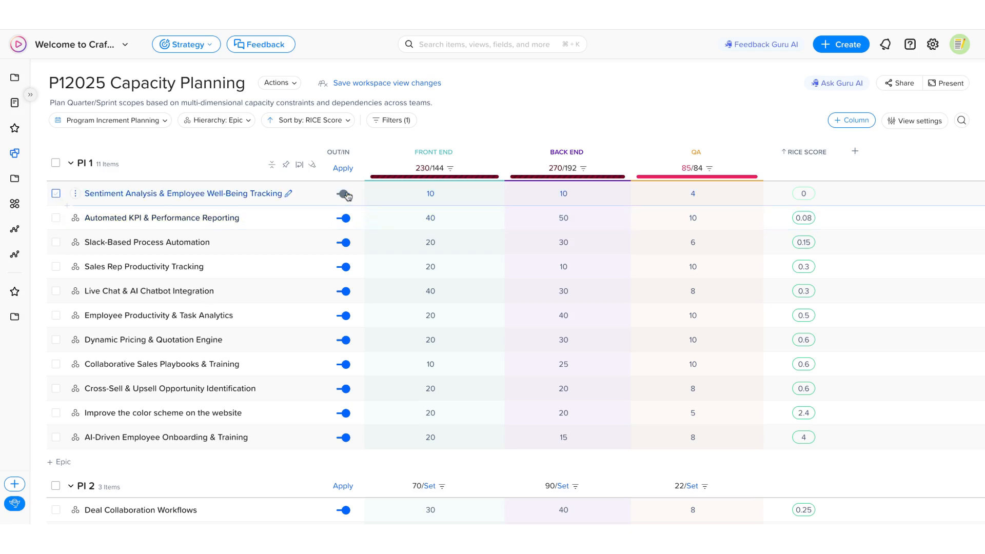
{"action": "left_click", "coordinate": [346, 219]}
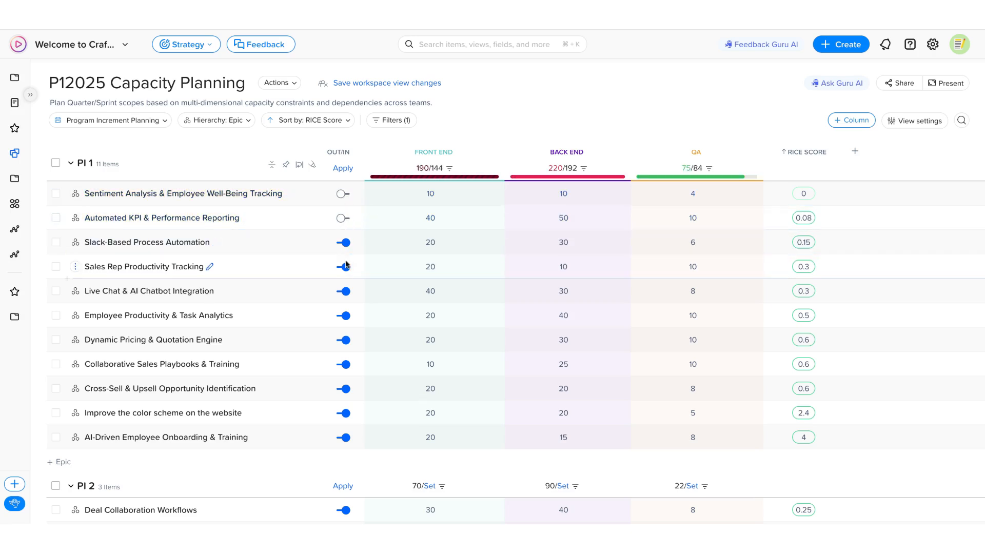
{"action": "left_click", "coordinate": [346, 243]}
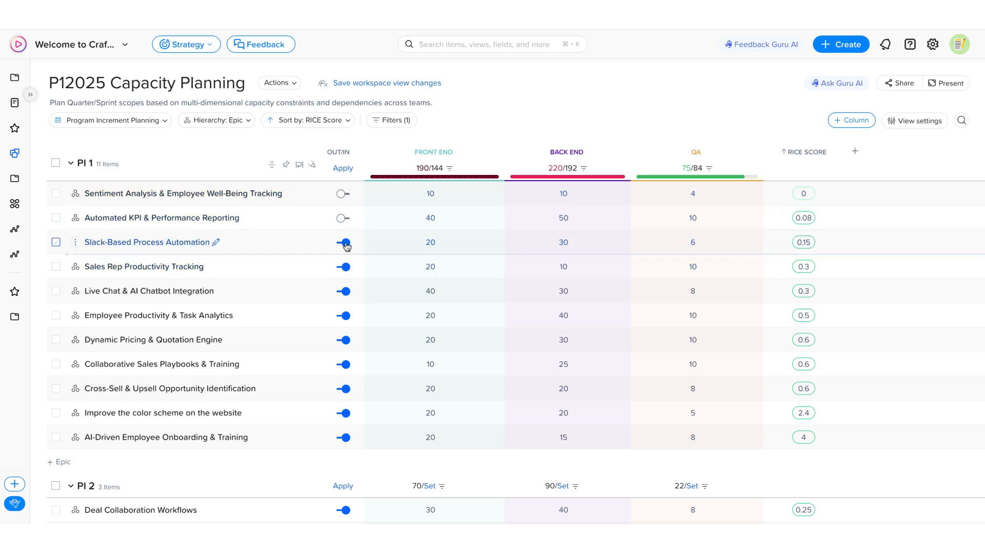
{"action": "left_click", "coordinate": [345, 267]}
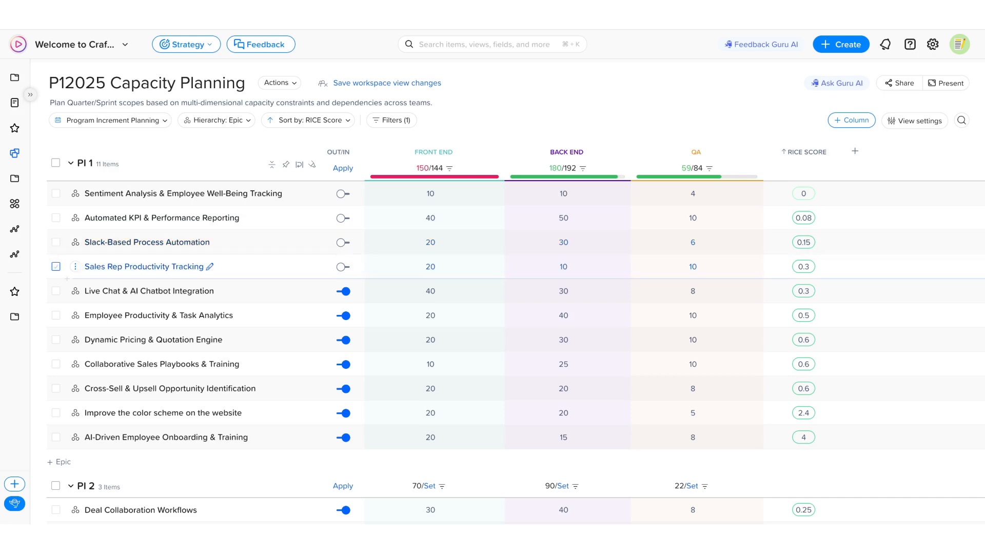
{"action": "left_click", "coordinate": [344, 291]}
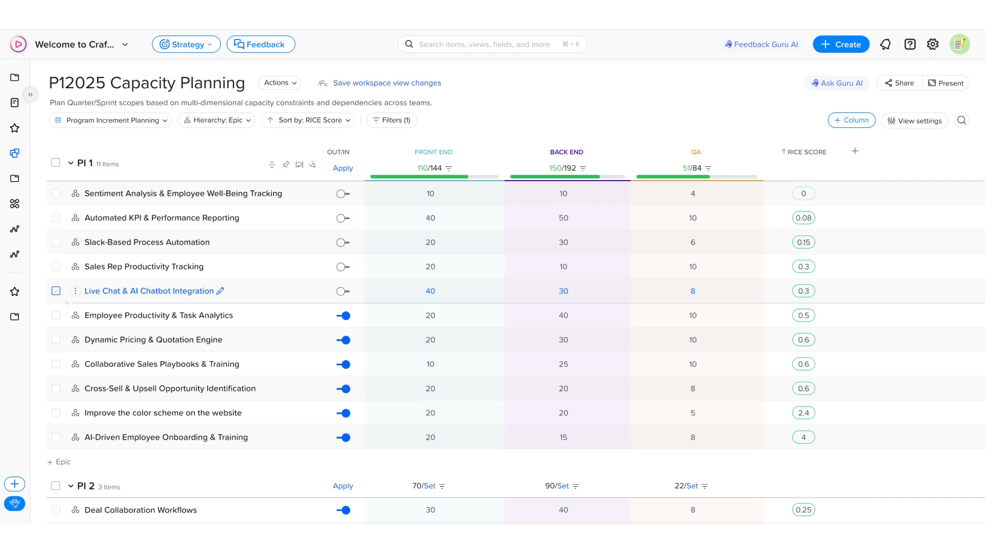
Include Live Chat & AI Chatbot Integration, Sales Rep Productivity Tracking and Slack-Based Process Automation in the PI 1 scope again.
{"action": "left_click", "coordinate": [342, 291]}
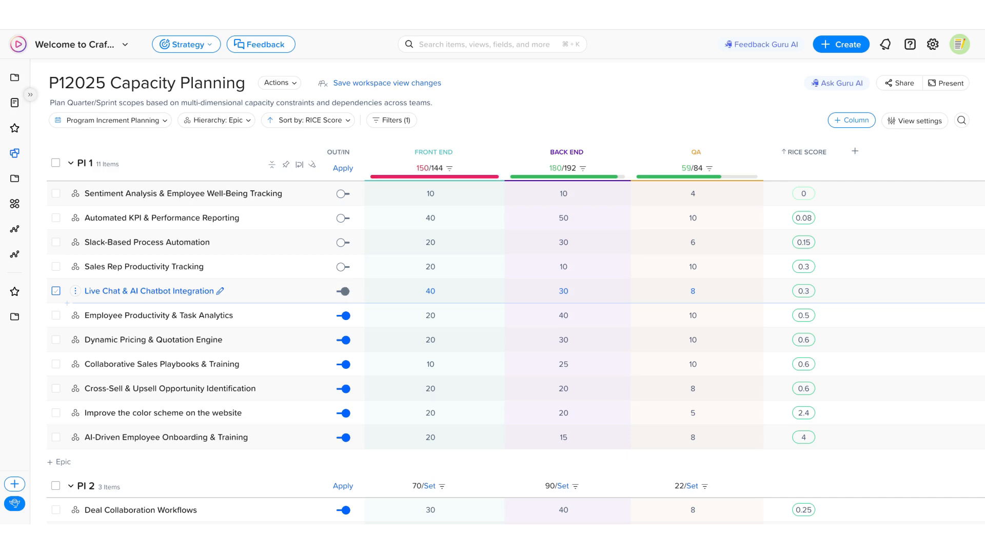
{"action": "left_click", "coordinate": [343, 266]}
{"action": "left_click", "coordinate": [344, 242]}
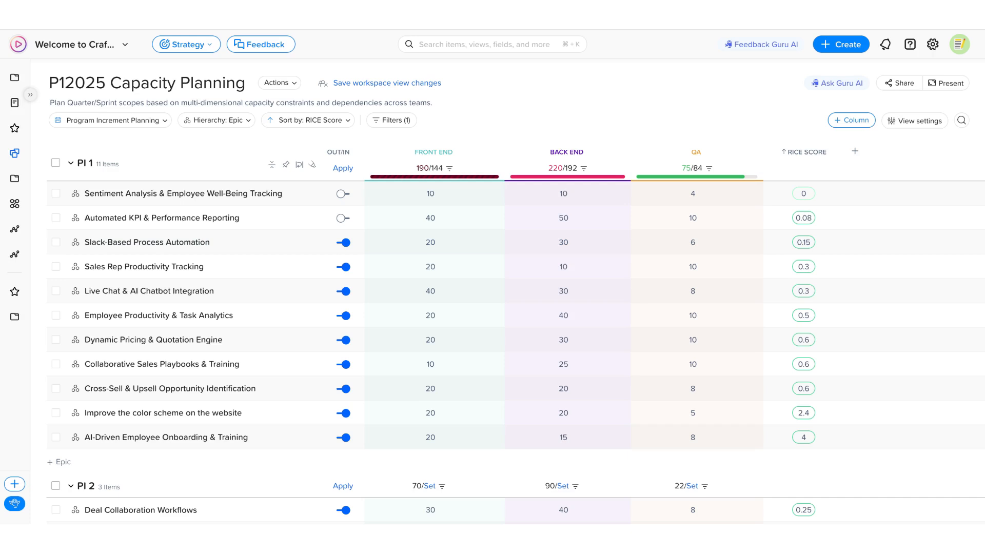
Move the excluded PI 1 epics to PI 2.
{"action": "left_click", "coordinate": [342, 167]}
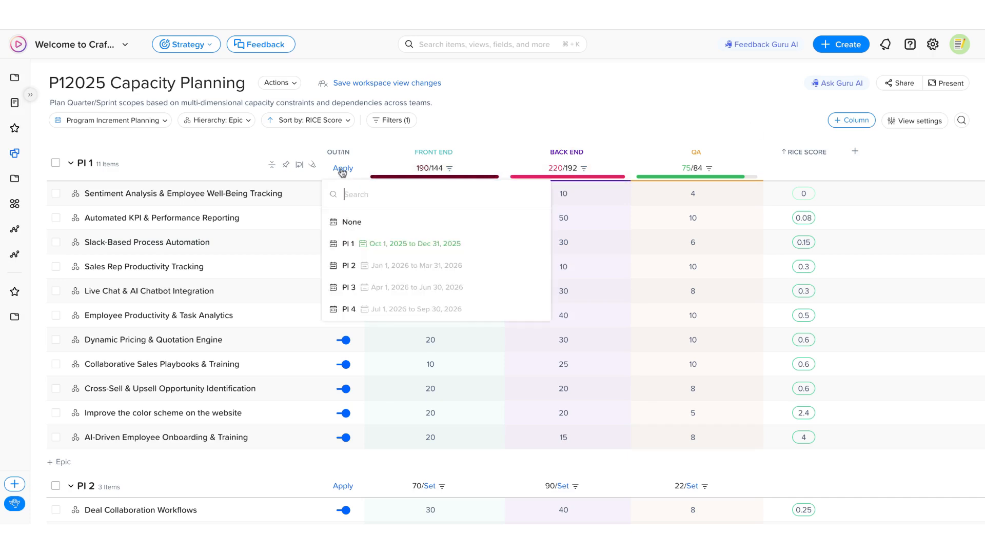
{"action": "left_click", "coordinate": [366, 270]}
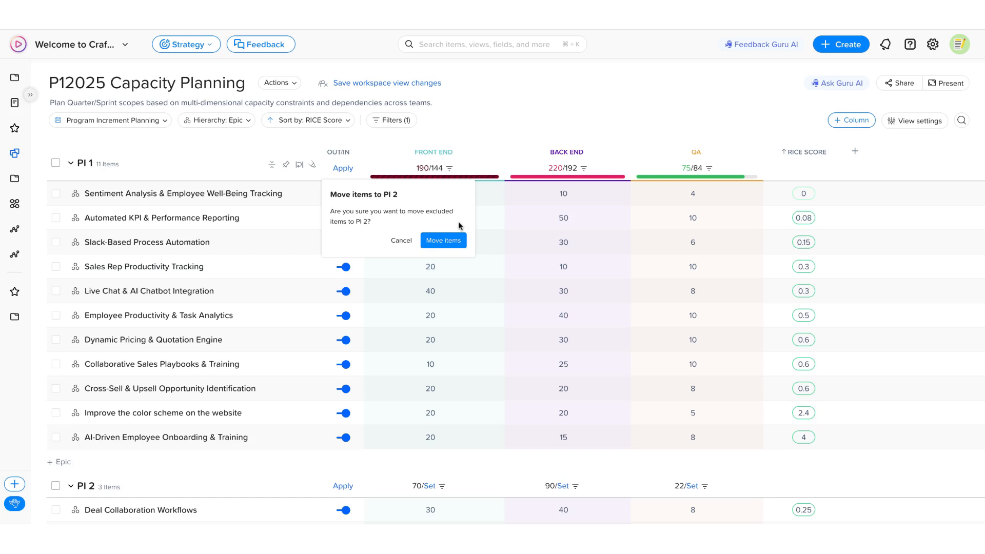
{"action": "left_click", "coordinate": [444, 241]}
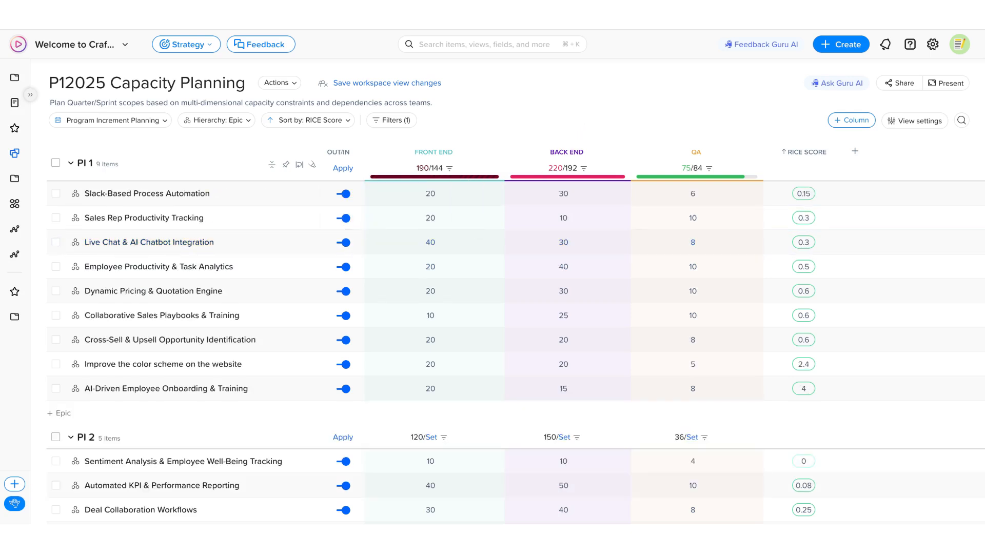